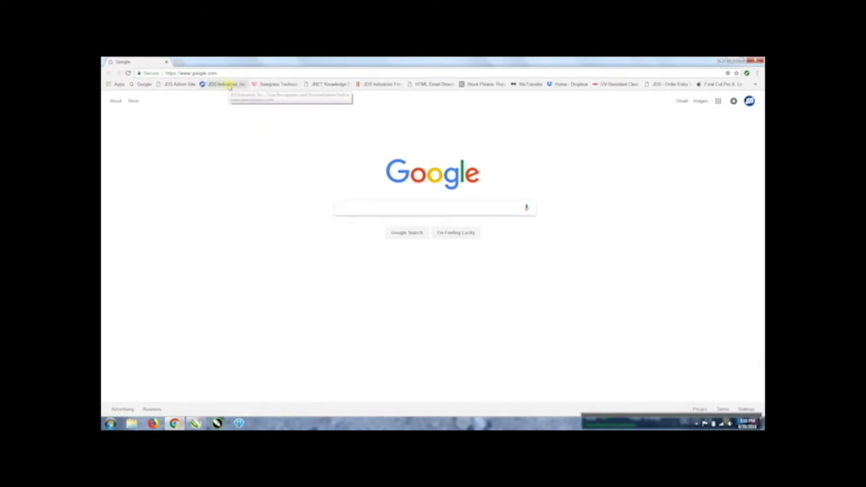
# Open the JDS Industries home page from the Chrome bookmarks bar
pyautogui.click(228, 85)
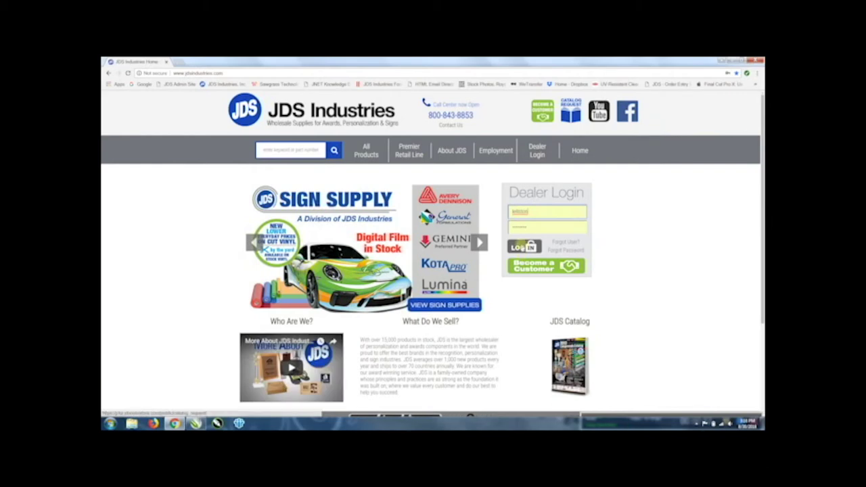
# Log in to the dealer account and search the catalogue for part un5503
pyautogui.click(521, 246)
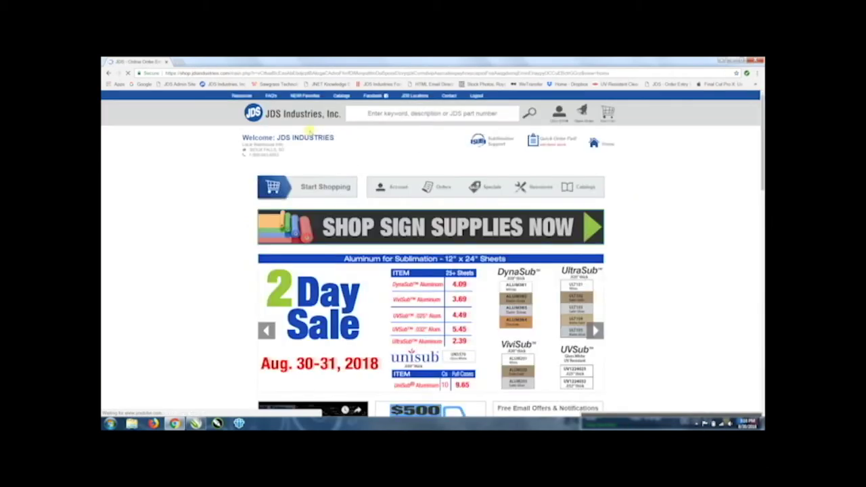
pyautogui.click(406, 114)
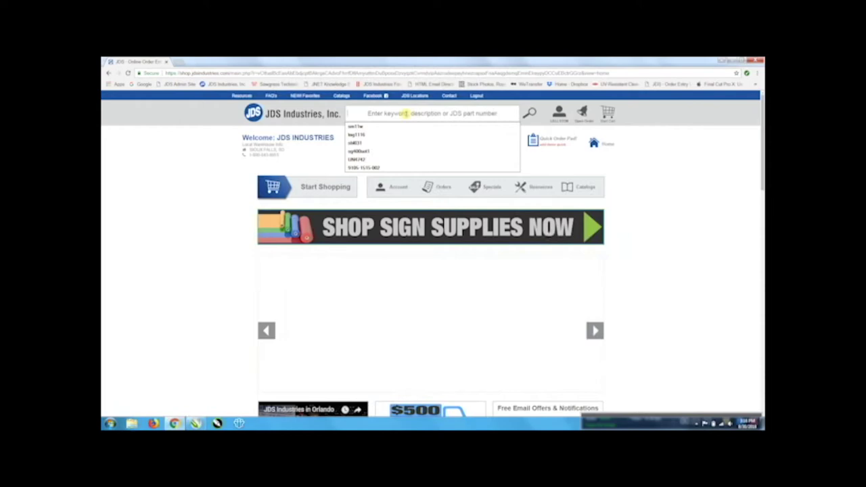
pyautogui.write('un')
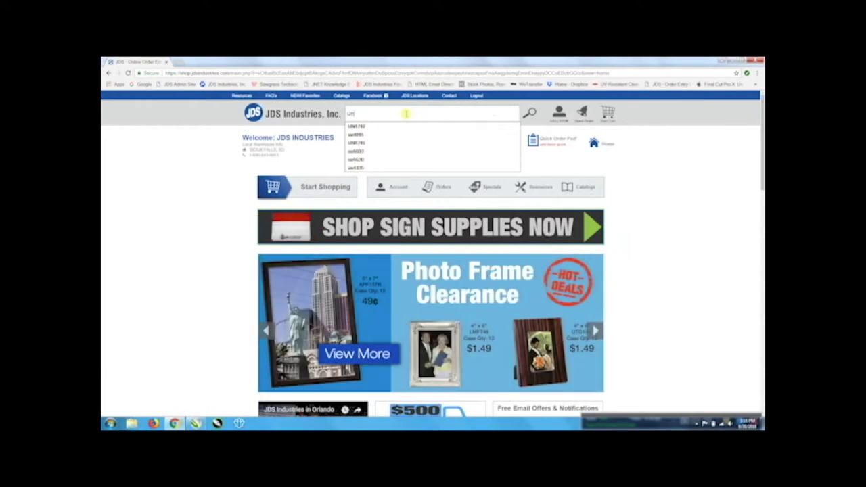
pyautogui.write('5503')
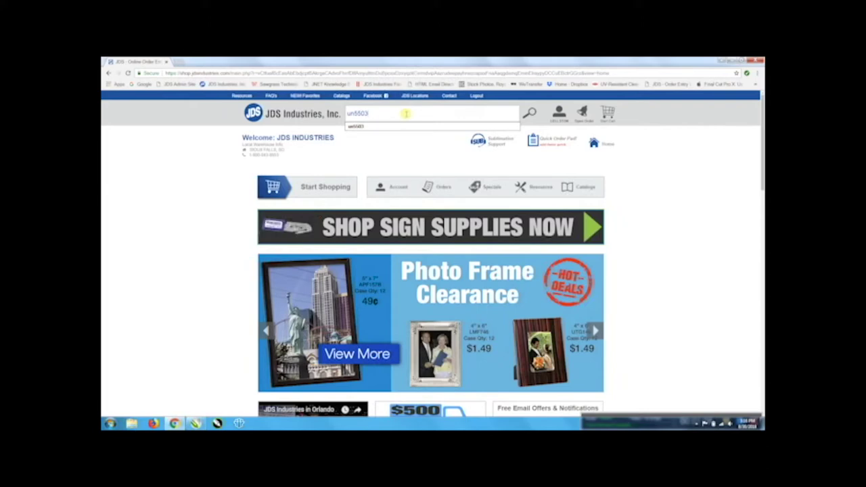
pyautogui.press('Return')
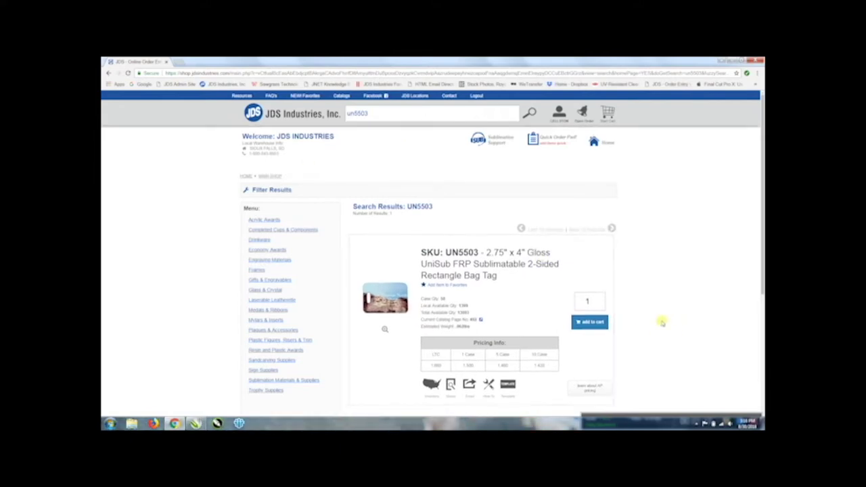
# Download the UN5503 bag tag's EPS template, saved as UN5503 (1).eps
pyautogui.scroll(-1, 659, 323)
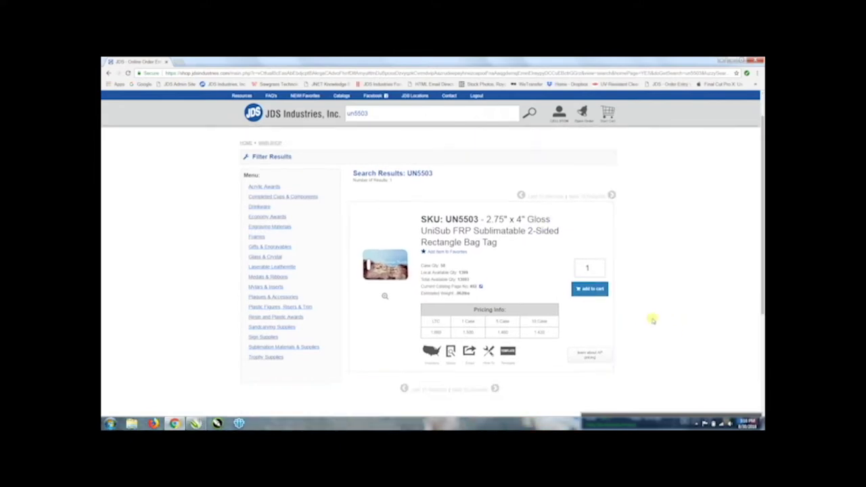
pyautogui.click(506, 357)
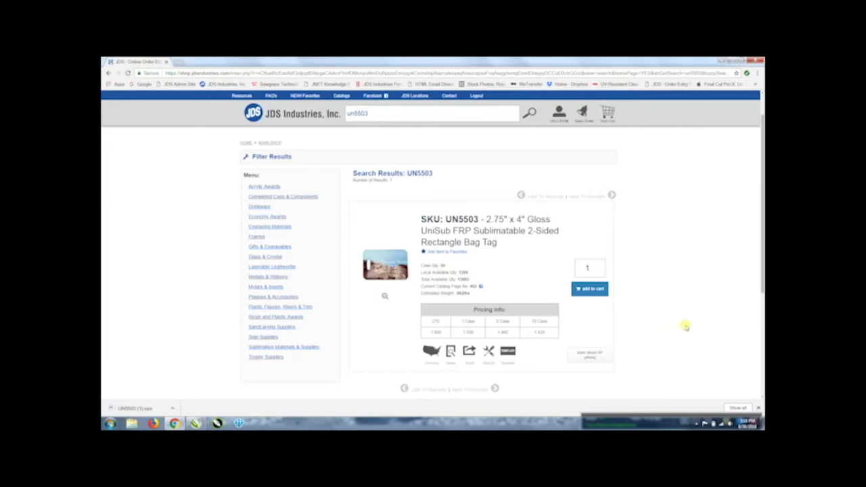
pyautogui.scroll(1, 686, 327)
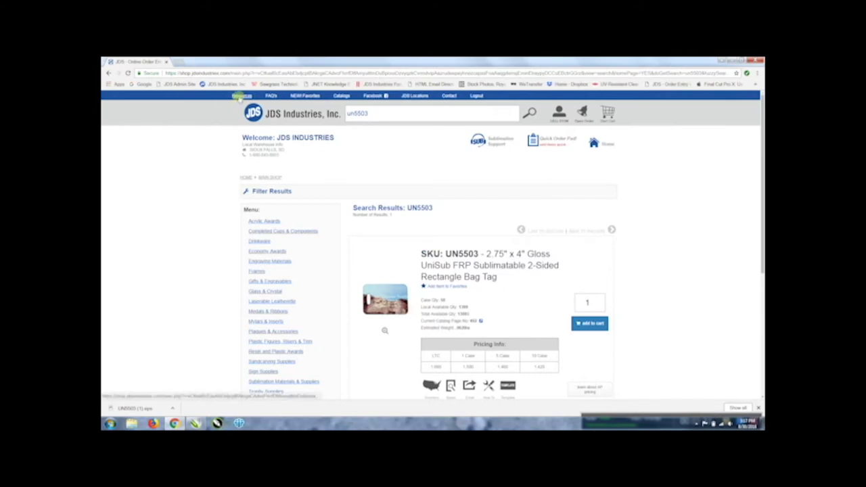
# Go to JDS Resources & Tools and find the Dropbox product template download
pyautogui.click(242, 96)
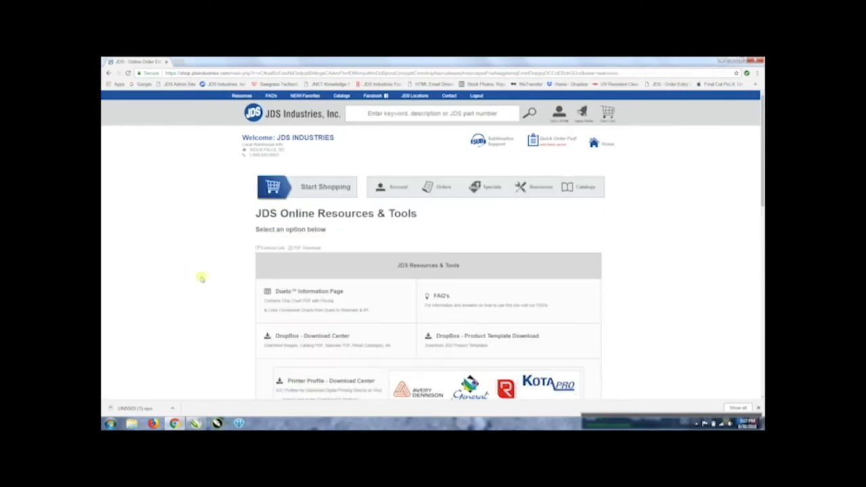
pyautogui.scroll(-3, 214, 279)
pyautogui.scroll(-1, 215, 279)
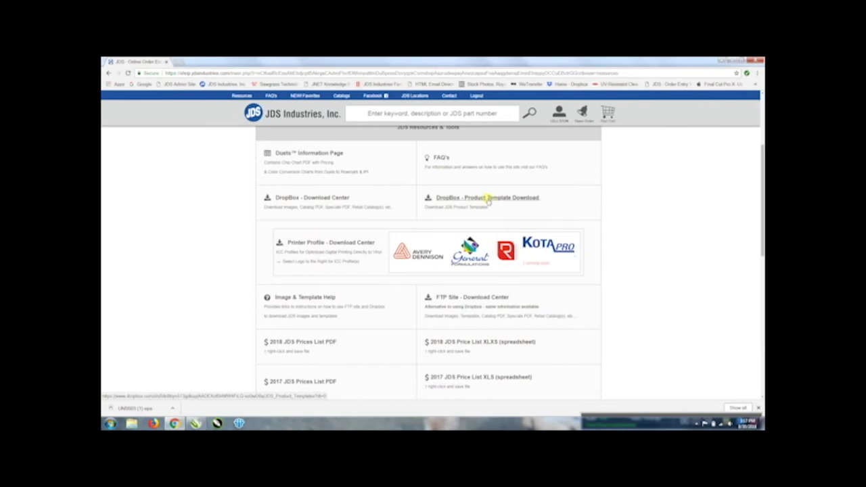
# Direct-download UN5503 (2).eps from the Dropbox template folder, then minimize Chrome
pyautogui.click(487, 198)
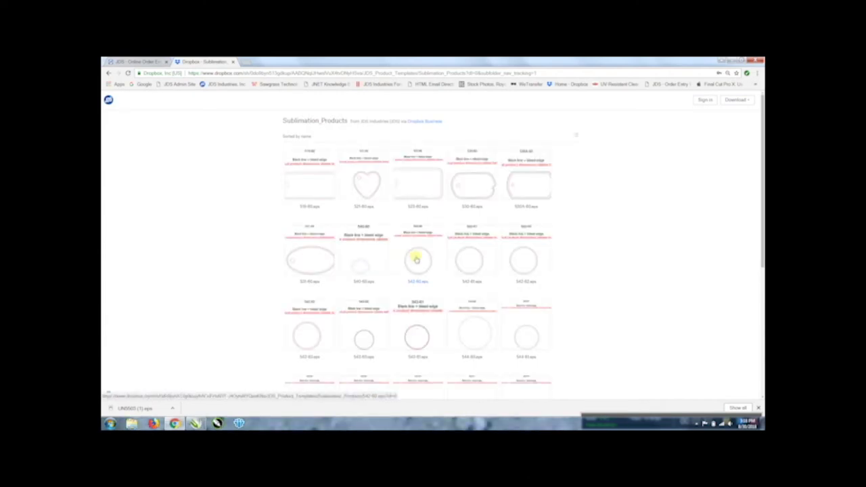
pyautogui.hotkey('ctrl', 'f')
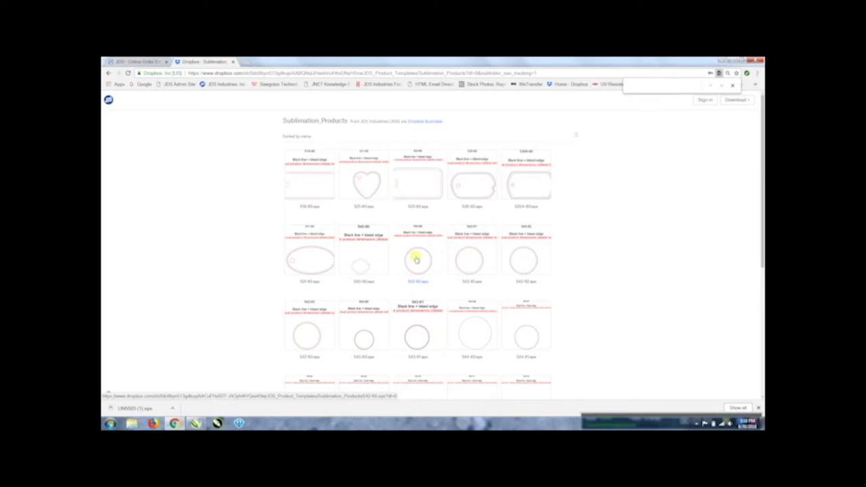
pyautogui.write('s50')
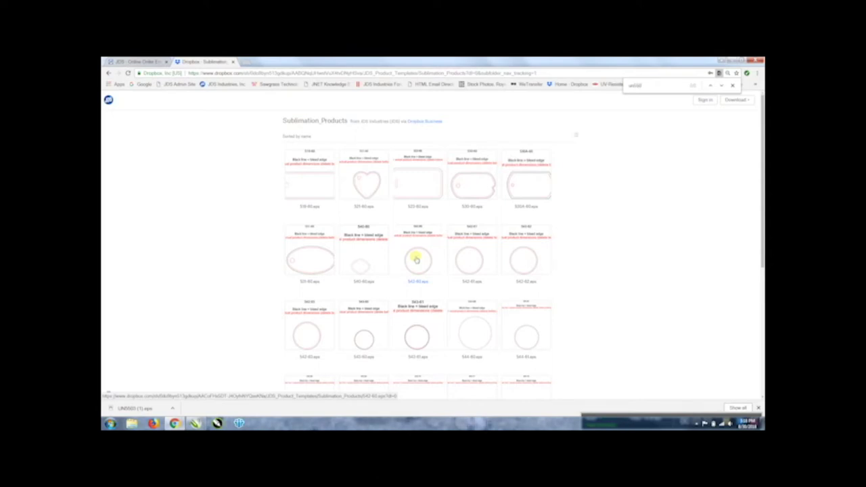
pyautogui.write('3503')
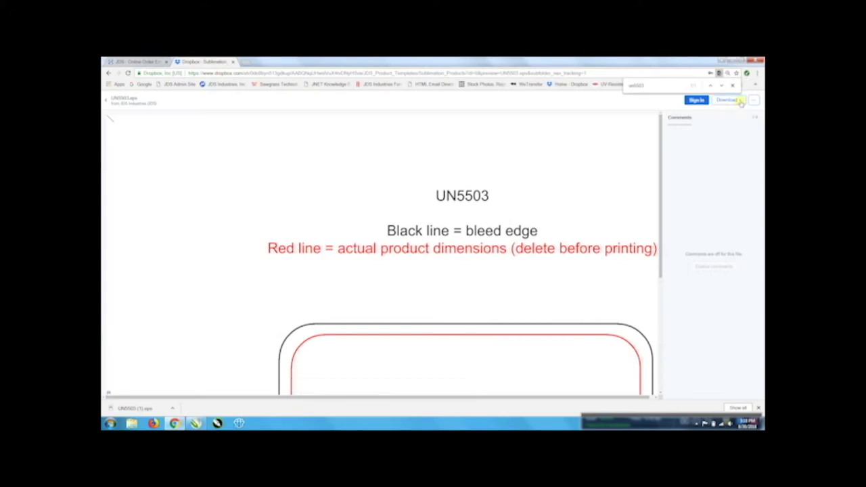
pyautogui.click(741, 101)
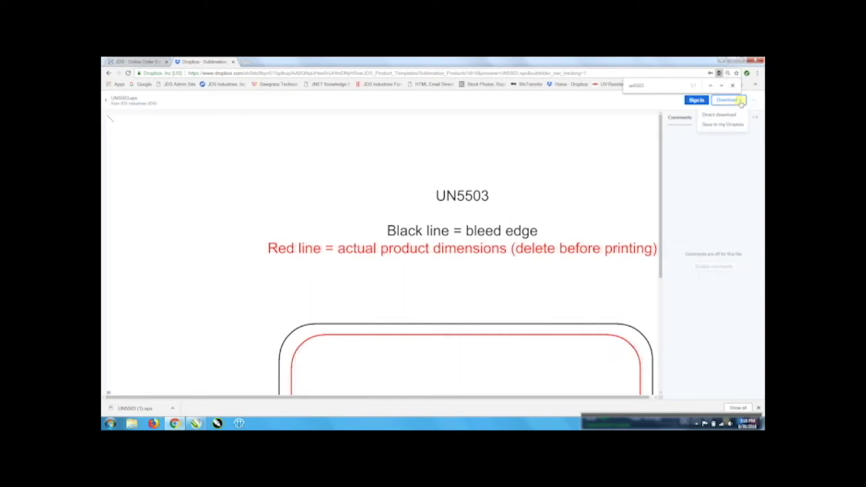
pyautogui.click(727, 116)
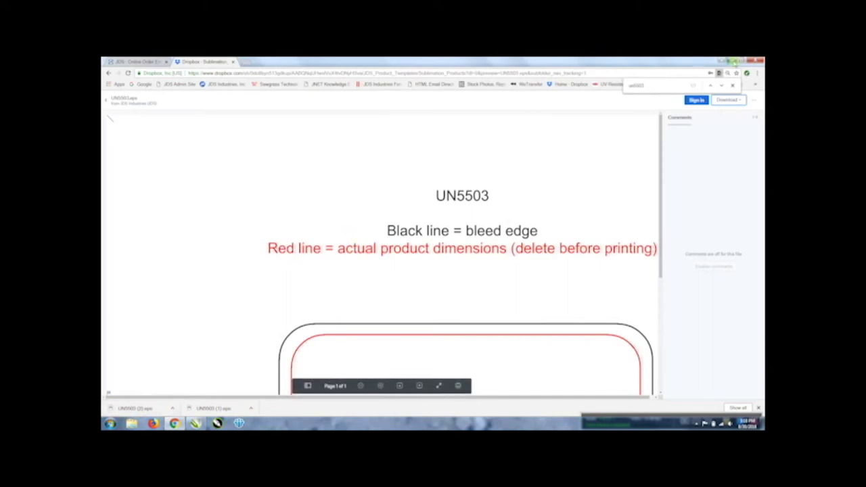
pyautogui.click(735, 61)
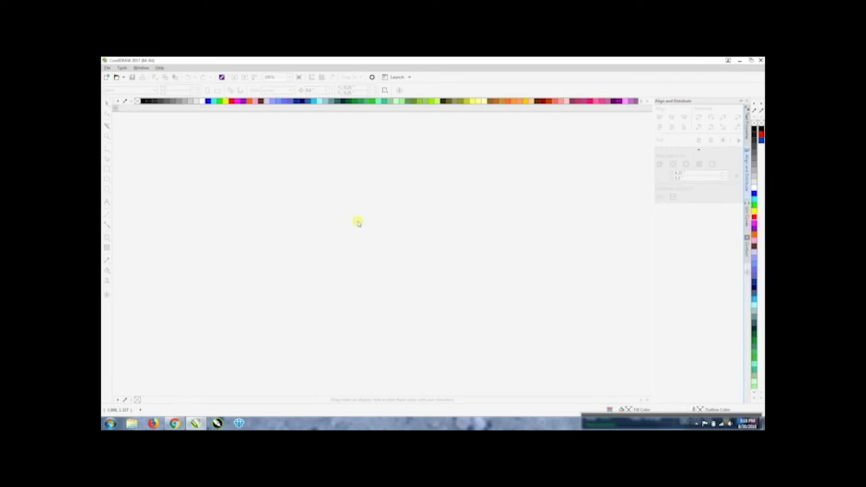
# Create a default new document and import UN5503 (2).eps from Downloads as editable
pyautogui.hotkey('ctrl', 'n')
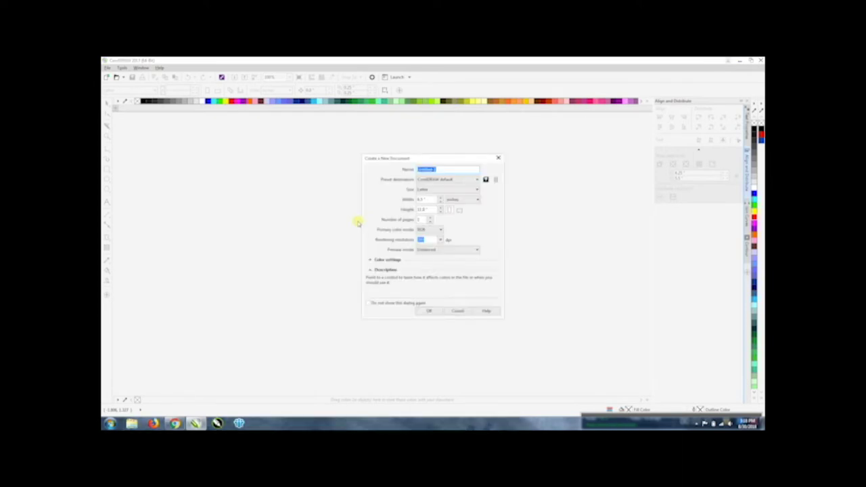
pyautogui.press('Return')
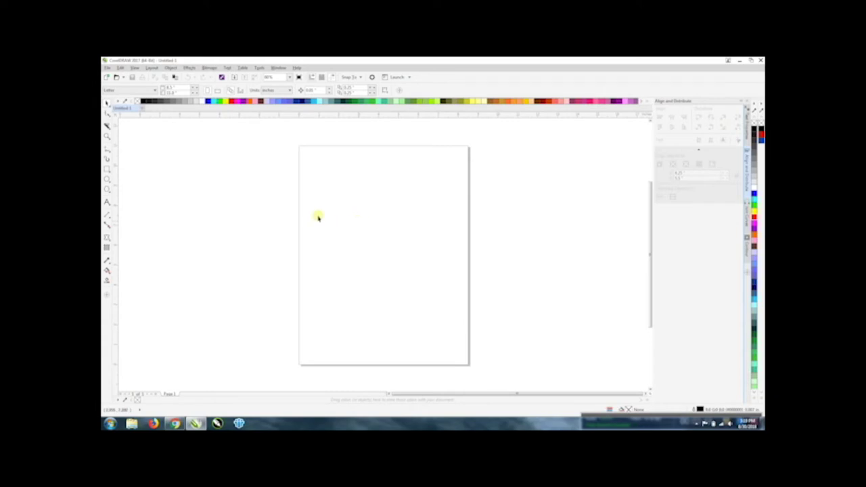
pyautogui.click(108, 69)
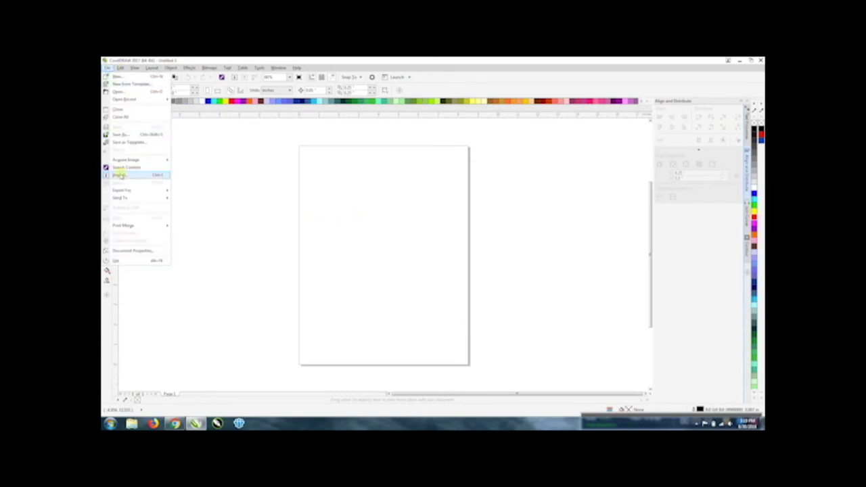
pyautogui.click(120, 175)
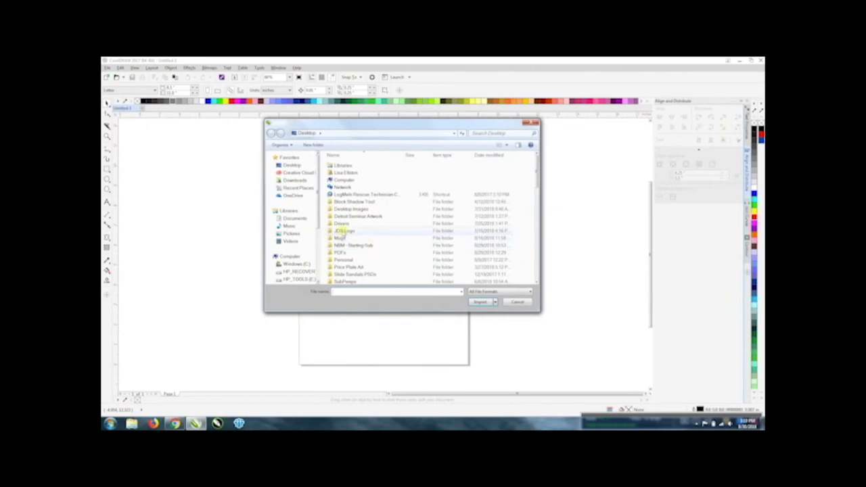
pyautogui.click(291, 181)
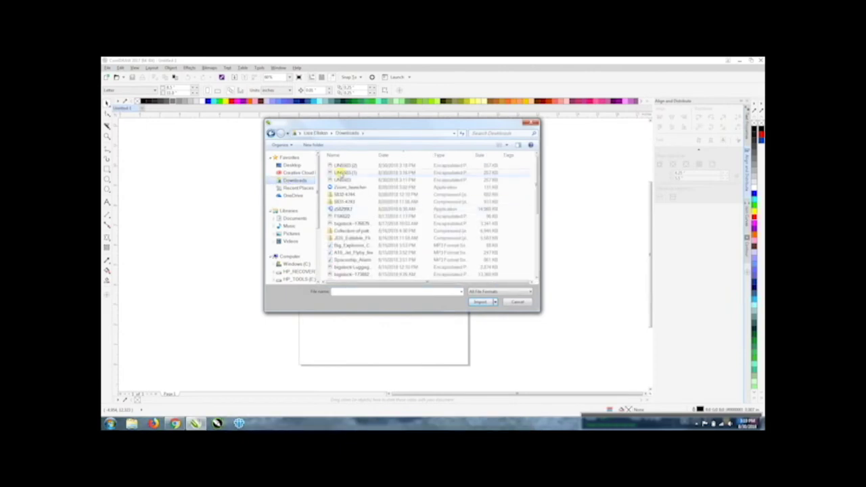
pyautogui.click(342, 165)
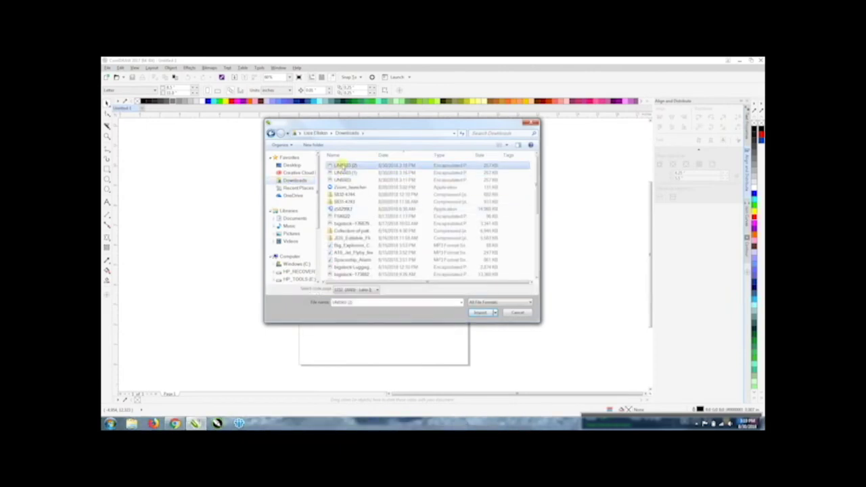
pyautogui.click(480, 313)
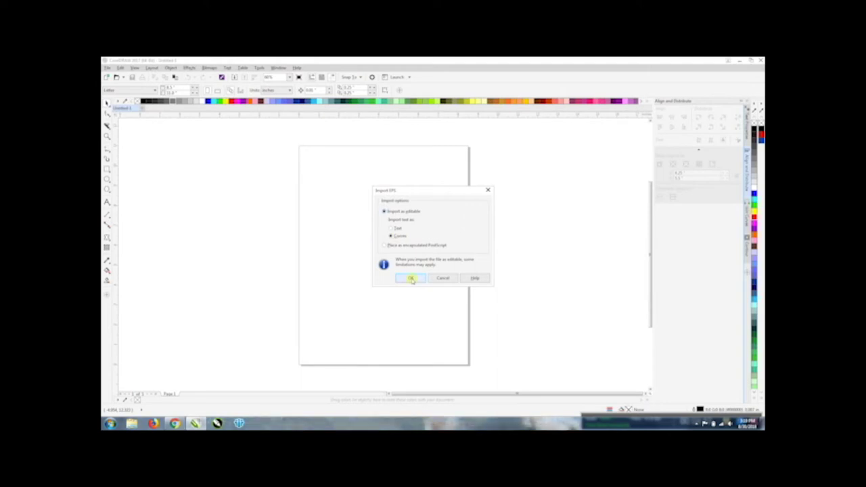
pyautogui.click(411, 279)
# Place the UN5503 template at the page's top-left corner and zoom in on it
pyautogui.click(300, 147)
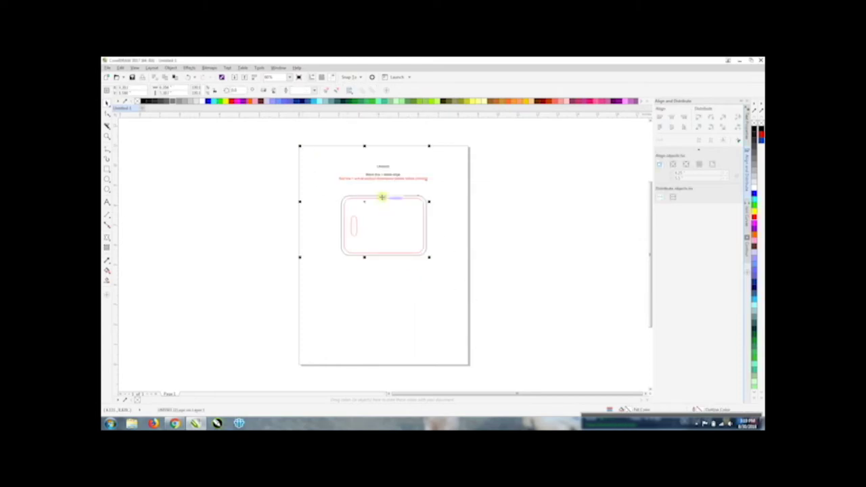
pyautogui.scroll(2, 396, 167)
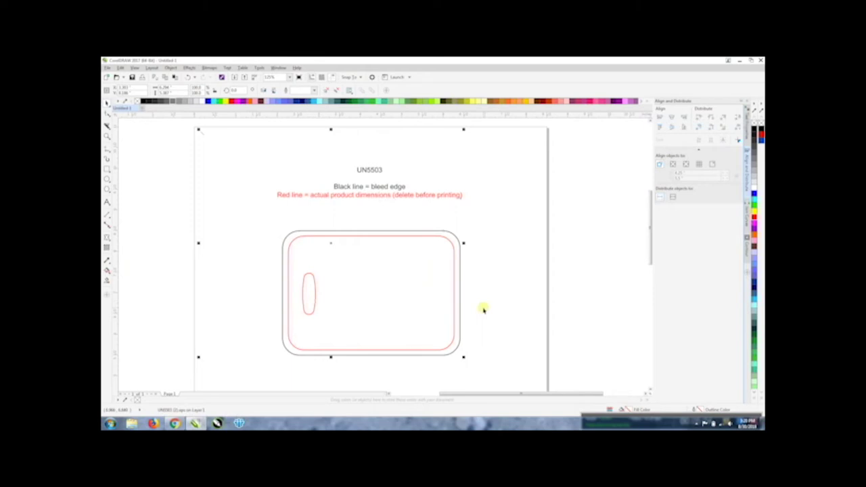
# Ungroup all template objects and delete the three caption text lines above the tag
pyautogui.click(170, 69)
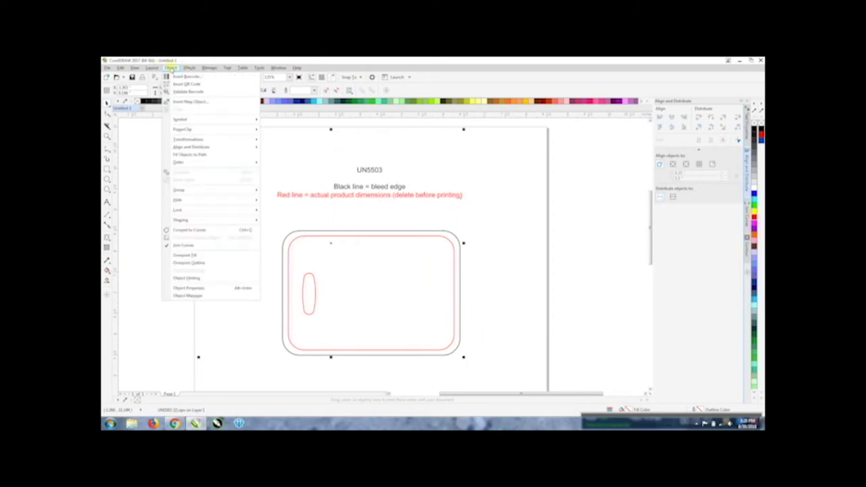
pyautogui.moveTo(227, 191)
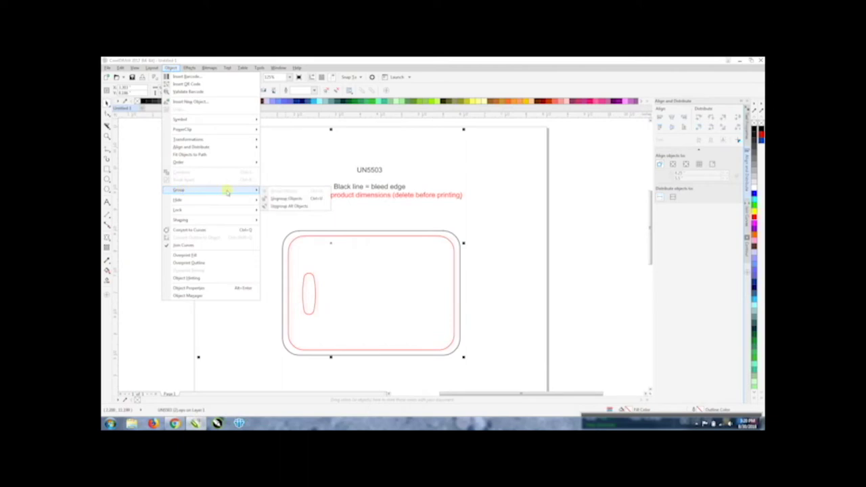
pyautogui.click(284, 206)
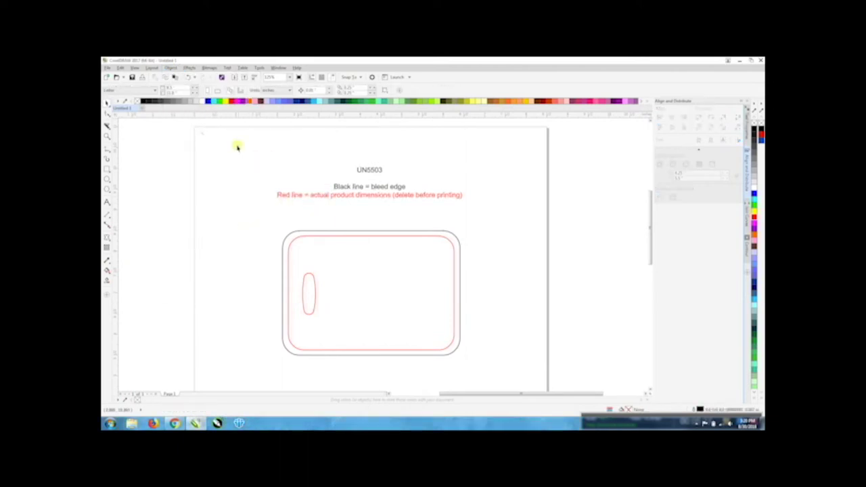
pyautogui.moveTo(237, 146); pyautogui.dragTo(494, 222)
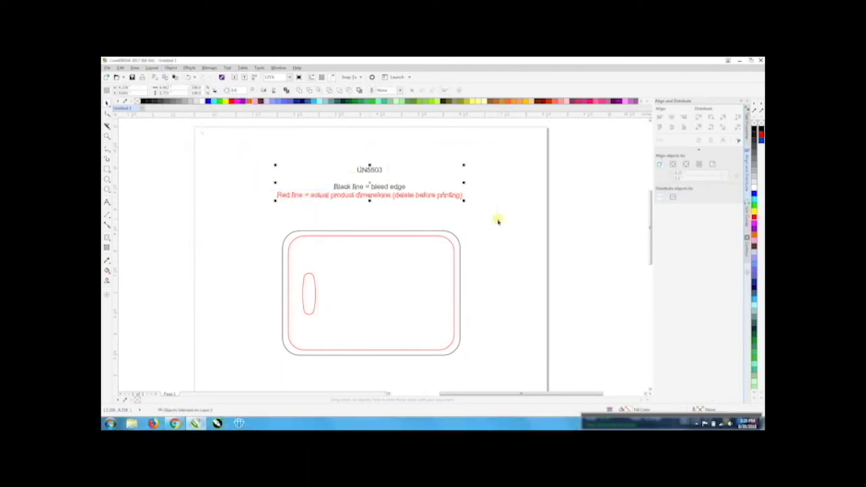
pyautogui.press('Delete')
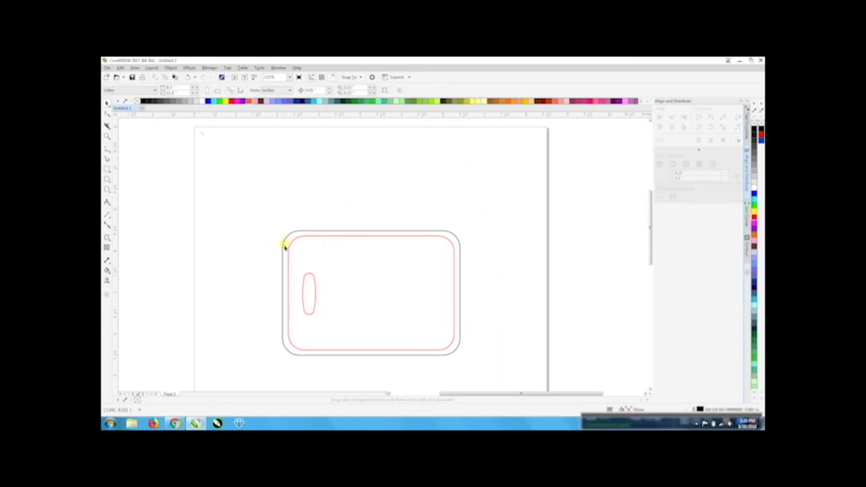
pyautogui.scroll(-2, 199, 223)
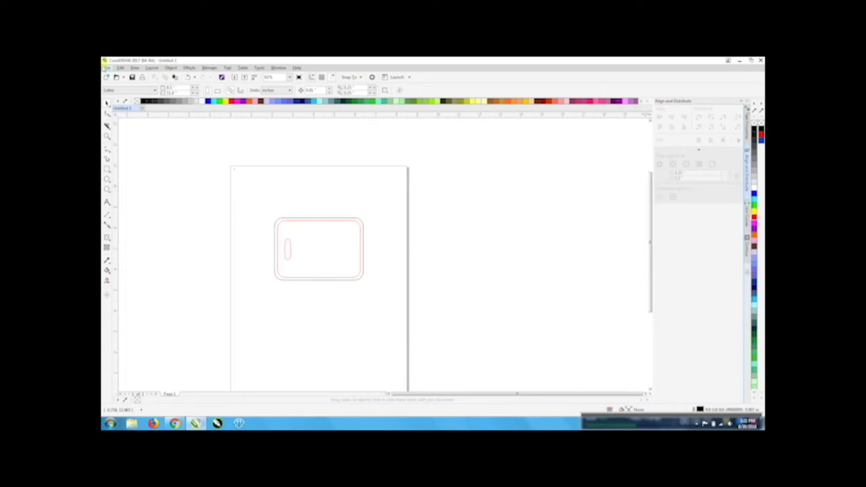
# Import the wild flowers JPG from the Desktop and place it on the page
pyautogui.click(107, 68)
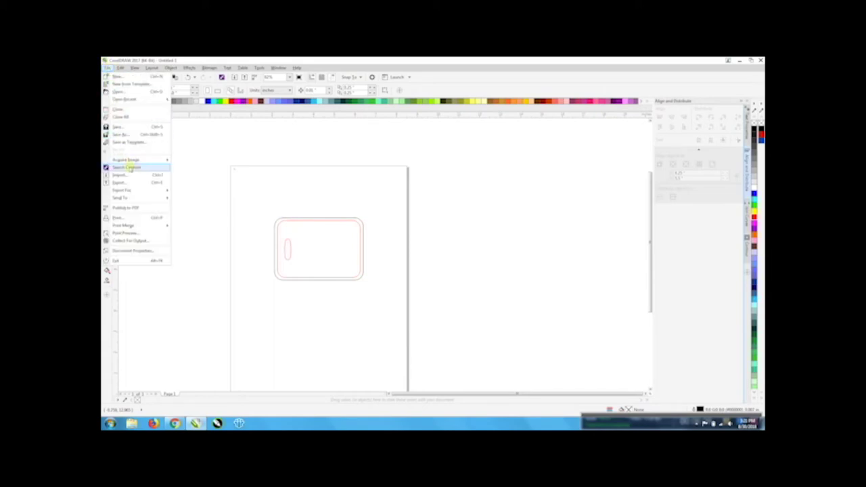
pyautogui.click(120, 175)
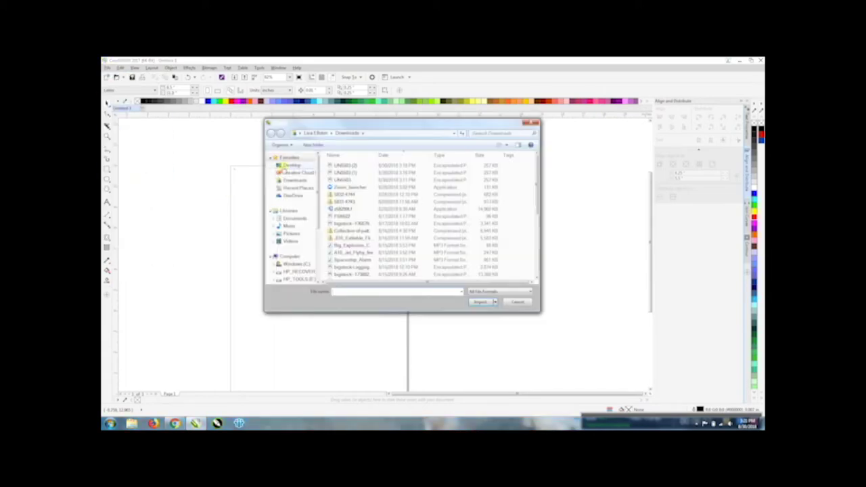
pyautogui.click(289, 165)
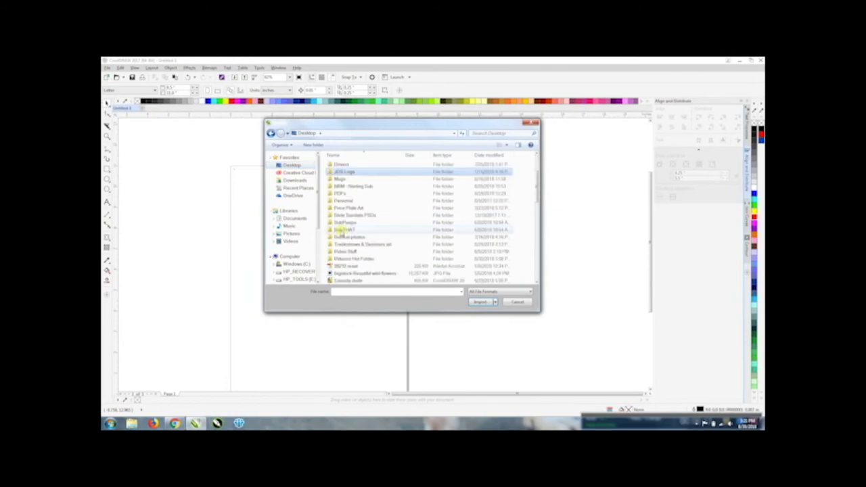
pyautogui.scroll(-1, 342, 230)
pyautogui.click(354, 252)
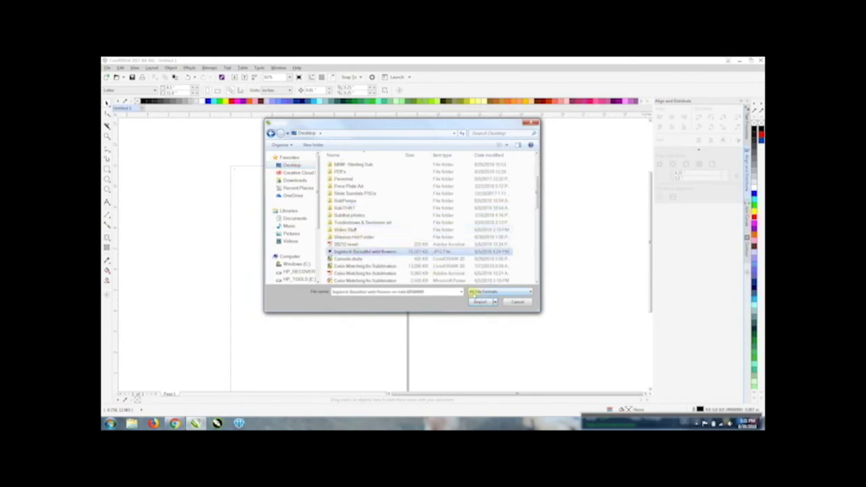
pyautogui.click(478, 302)
pyautogui.click(374, 196)
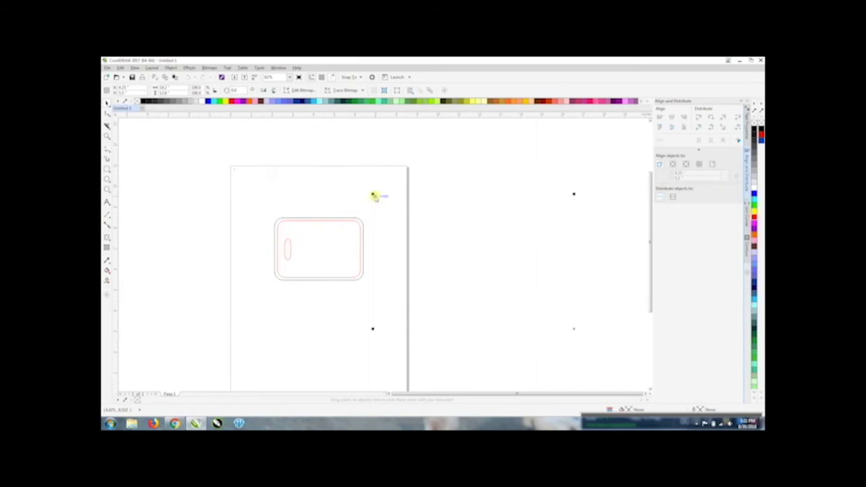
# Move the flower photo and scale it down over the tag outlines
pyautogui.scroll(-3, 372, 195)
pyautogui.scroll(2, 402, 216)
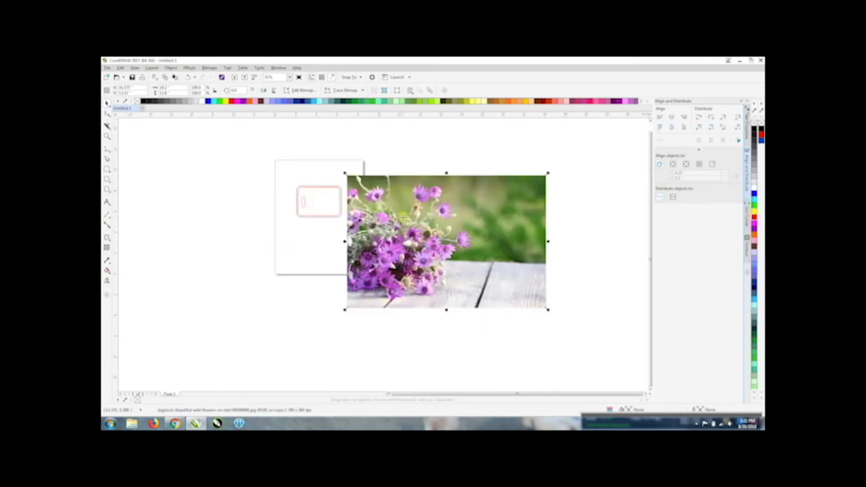
pyautogui.moveTo(402, 217); pyautogui.dragTo(390, 225)
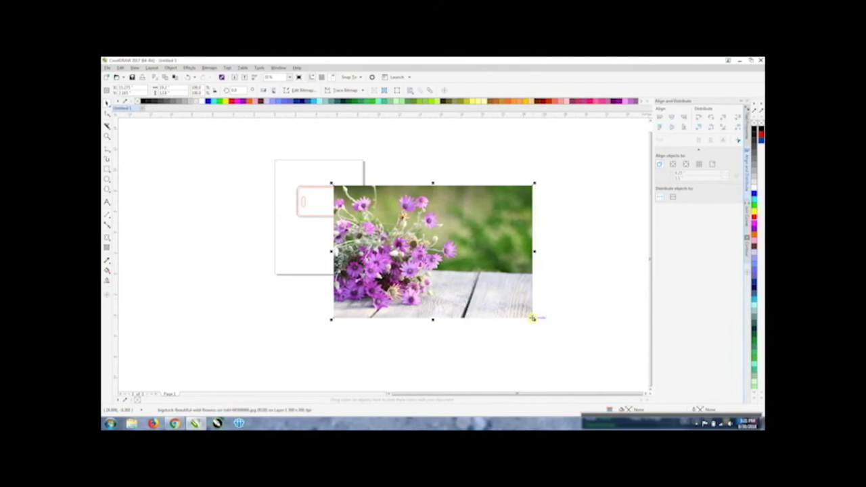
pyautogui.moveTo(534, 318); pyautogui.dragTo(308, 216)
pyautogui.scroll(3, 388, 195)
pyautogui.scroll(-1, 385, 220)
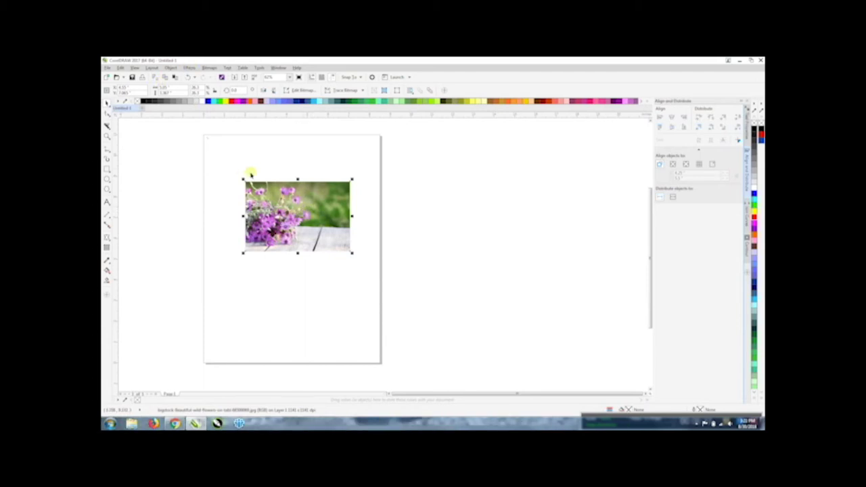
# Send the flower photo To Back of Page so the red and black outlines show over it
pyautogui.click(172, 68)
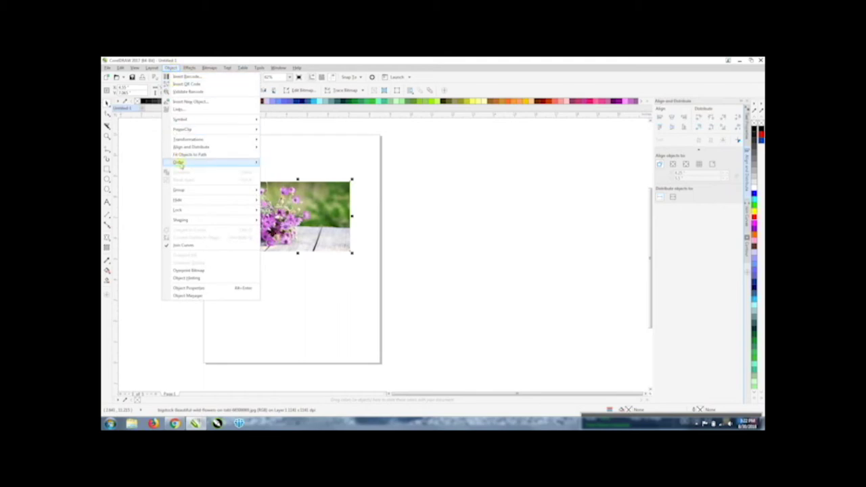
pyautogui.moveTo(223, 166)
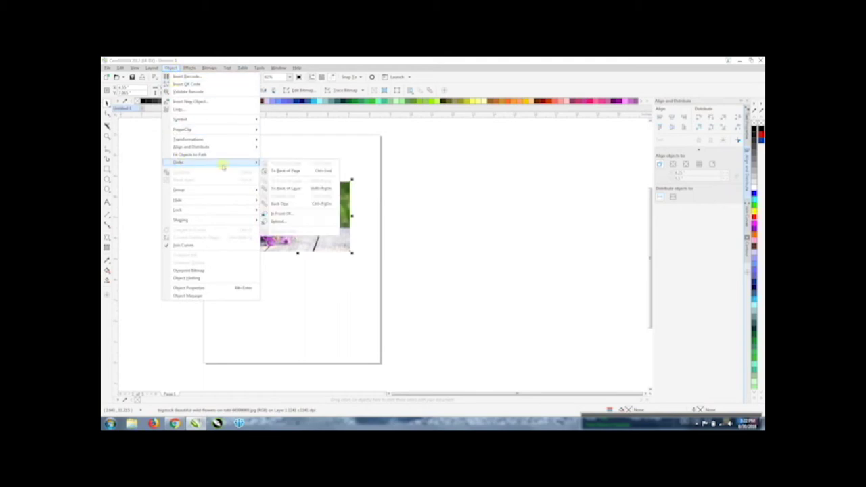
pyautogui.click(317, 172)
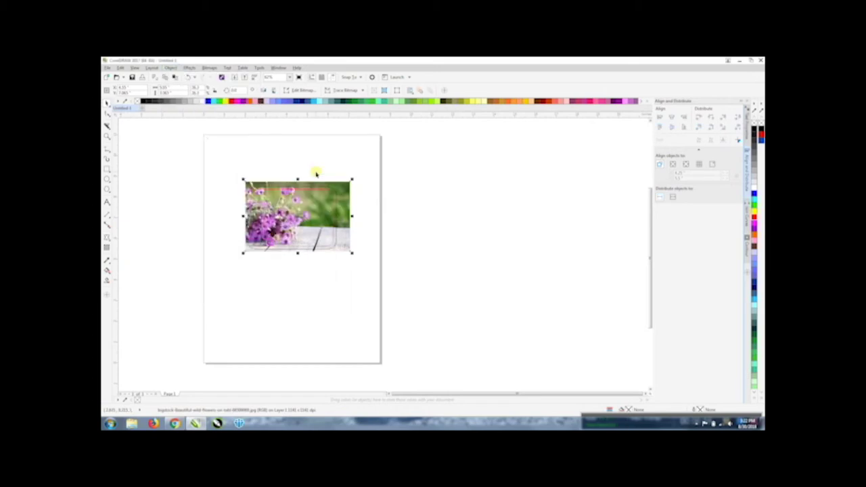
# Shrink the wildflower photo from its corner so its edges meet the black bleed line
pyautogui.scroll(2, 323, 202)
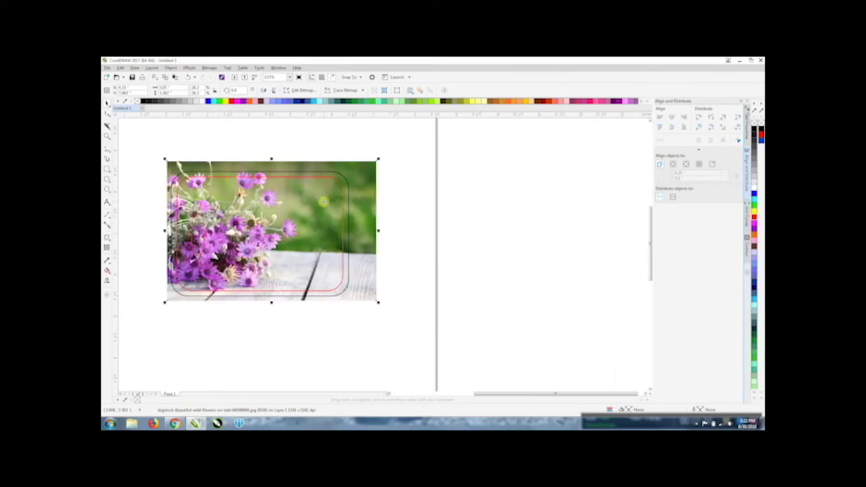
pyautogui.scroll(2, 343, 161)
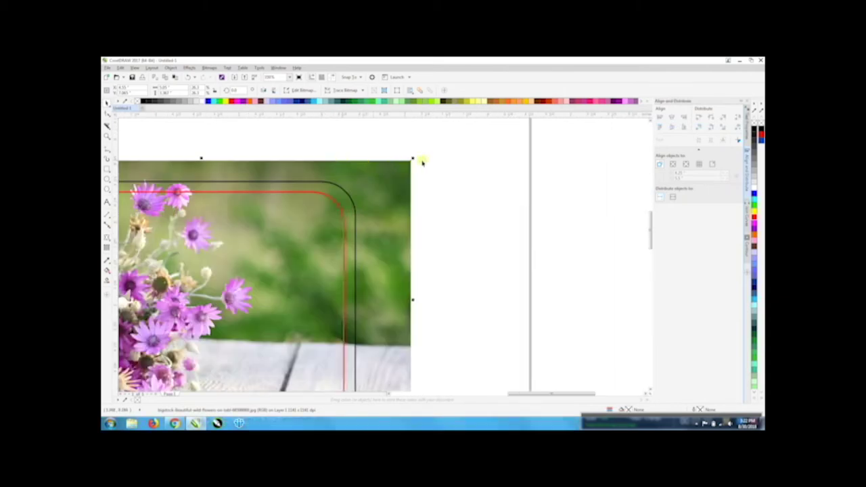
pyautogui.moveTo(413, 158); pyautogui.dragTo(402, 176)
pyautogui.scroll(-3, 400, 176)
pyautogui.scroll(2, 384, 233)
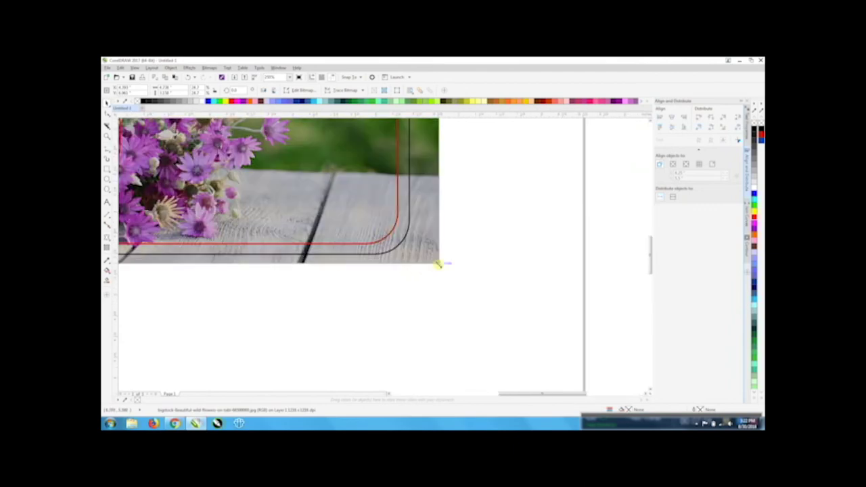
pyautogui.scroll(-2, 440, 265)
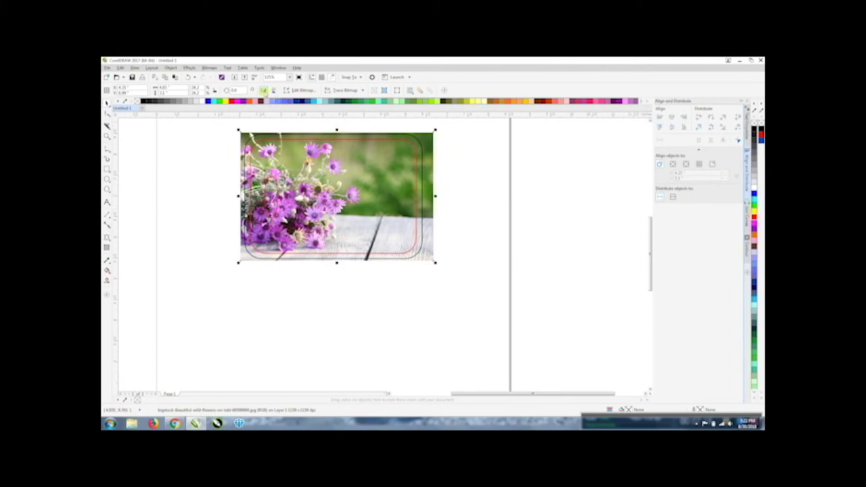
# Mirror the photo so the flowers sit on the right, then nudge it two steps left
pyautogui.click(263, 90)
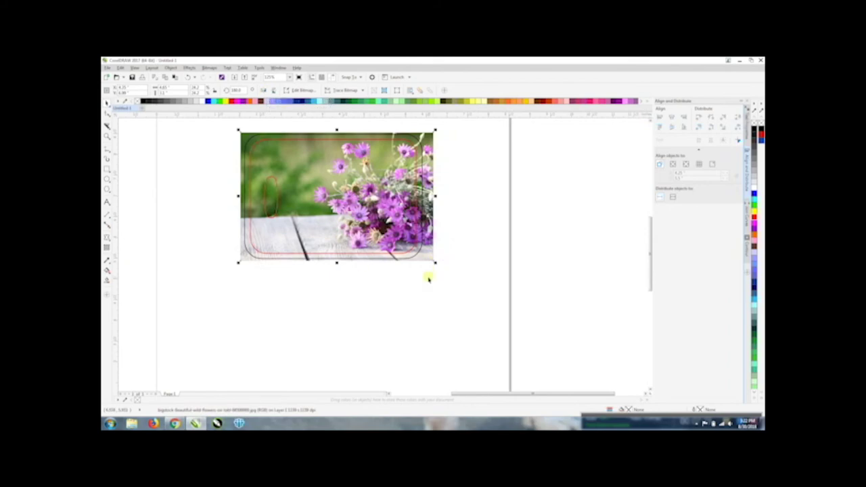
pyautogui.press('Left')
pyautogui.press('Left')
pyautogui.press('Left')
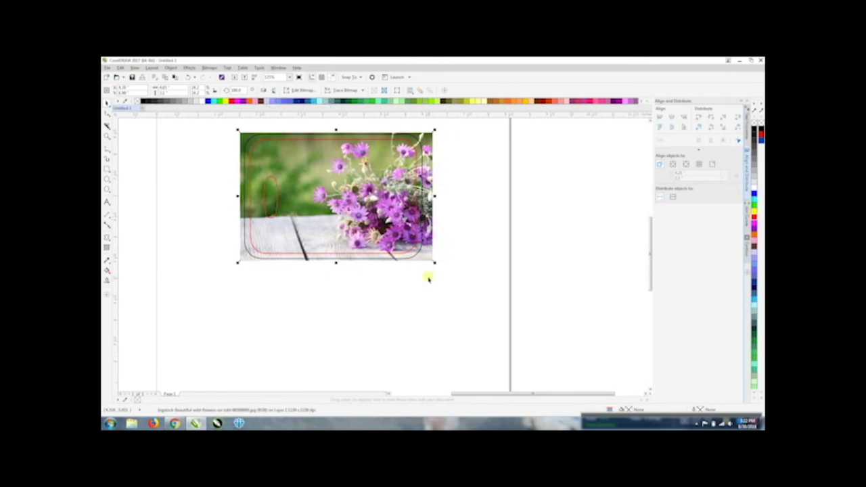
pyautogui.press('Left')
pyautogui.press('Left')
pyautogui.press('Left')
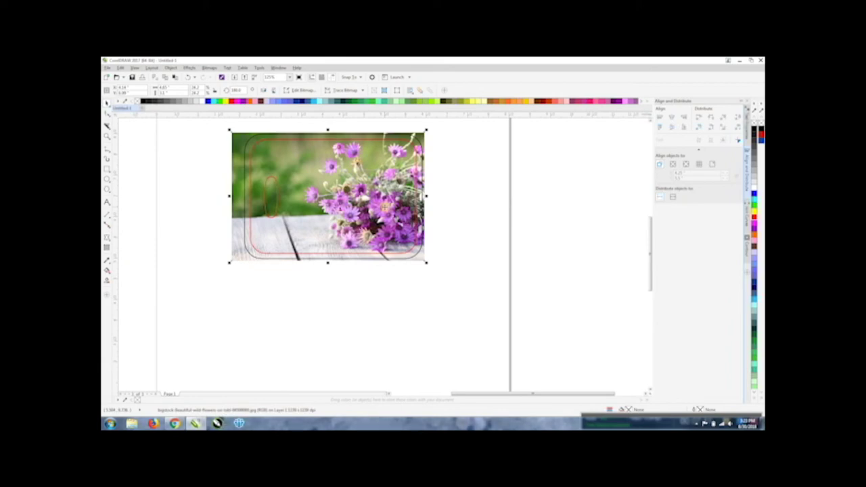
# PowerClip the flower photo inside the rounded tag frame, re-picking the frame after an invalid pick
pyautogui.click(440, 248)
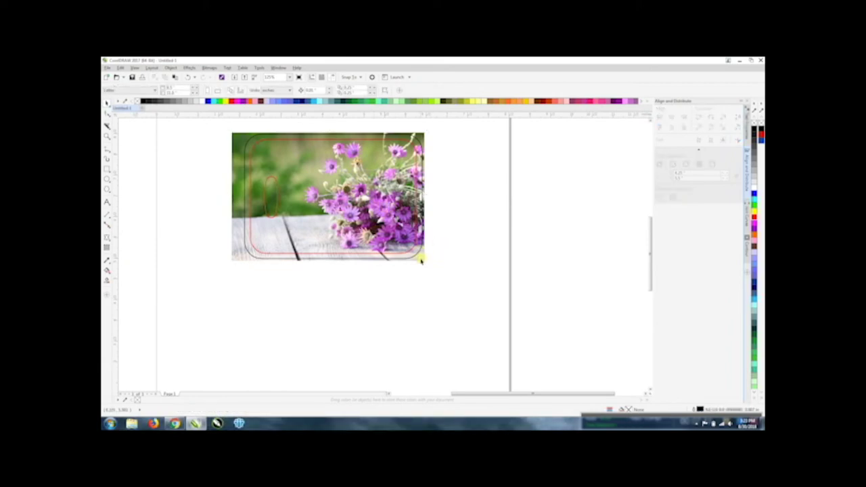
pyautogui.click(231, 257)
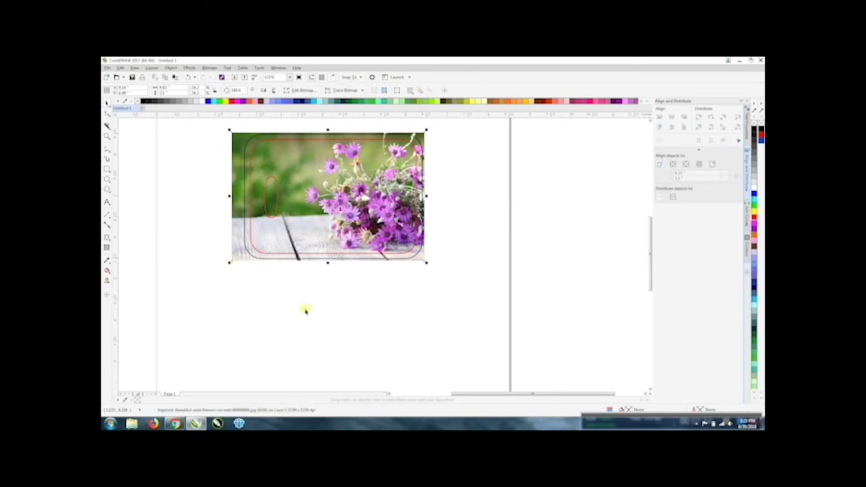
pyautogui.click(173, 68)
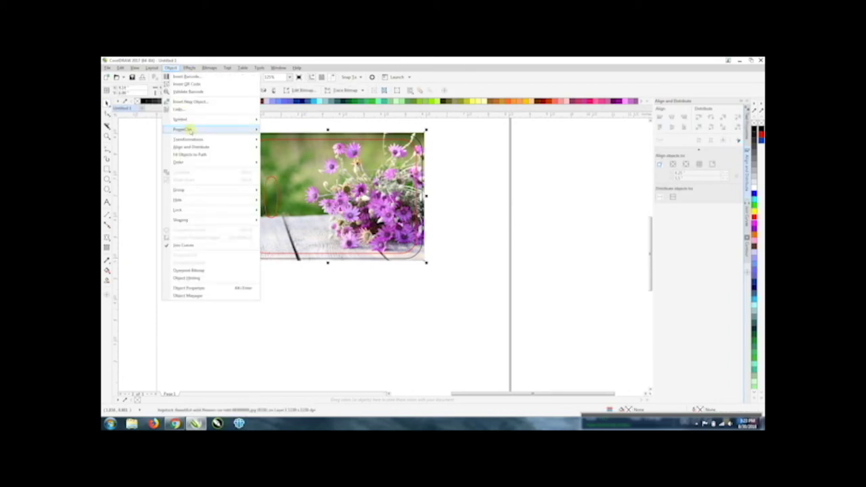
pyautogui.moveTo(191, 133)
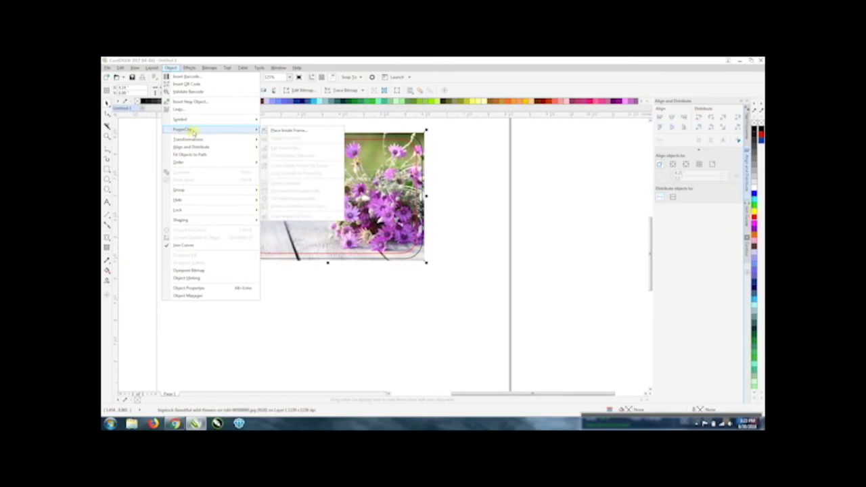
pyautogui.click(273, 130)
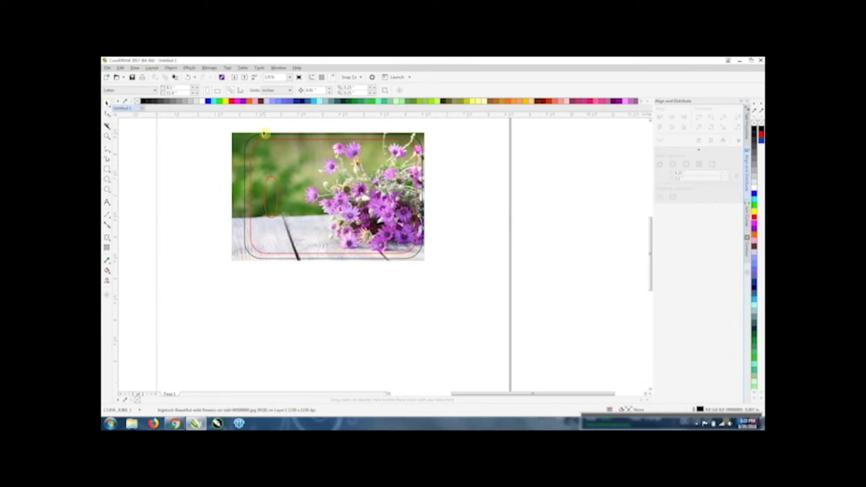
pyautogui.click(265, 134)
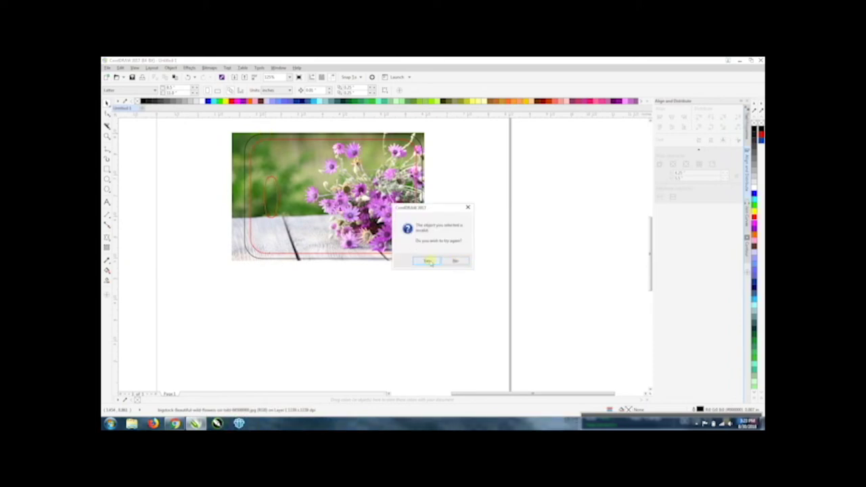
pyautogui.click(454, 262)
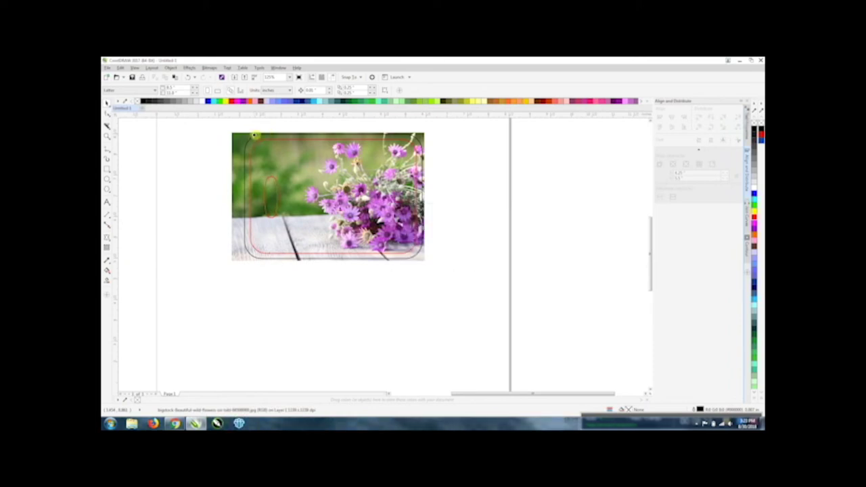
pyautogui.click(254, 137)
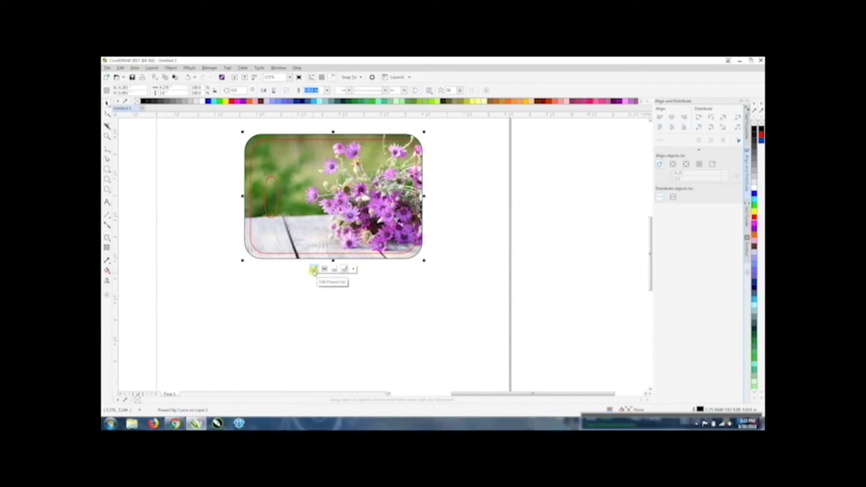
pyautogui.click(313, 269)
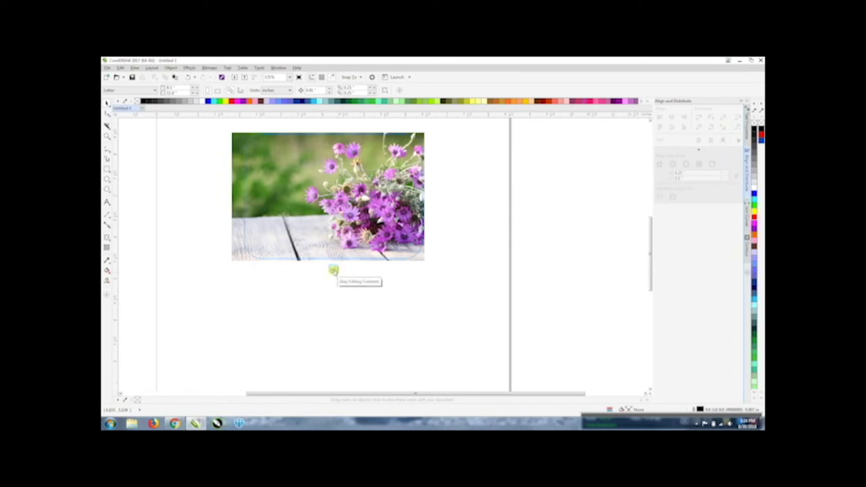
pyautogui.click(334, 270)
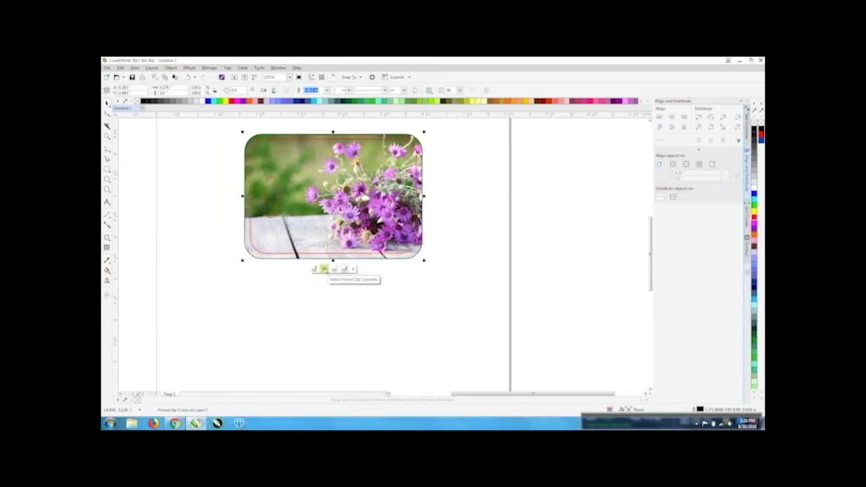
pyautogui.click(324, 269)
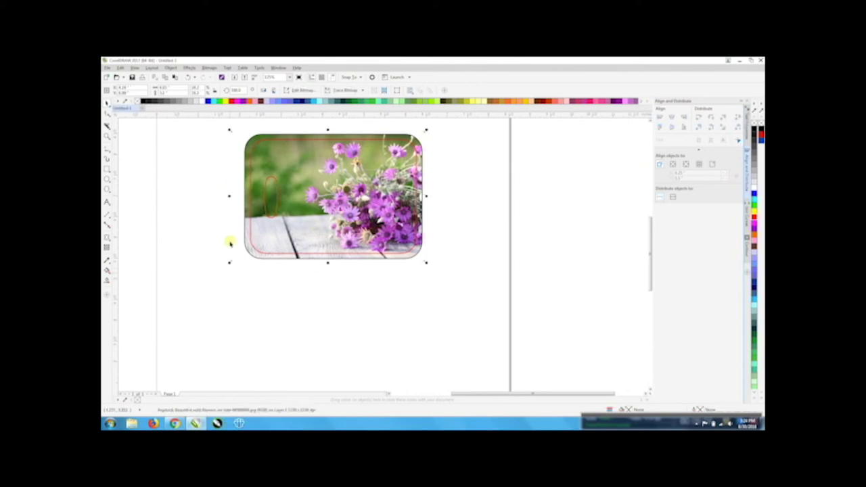
pyautogui.click(201, 232)
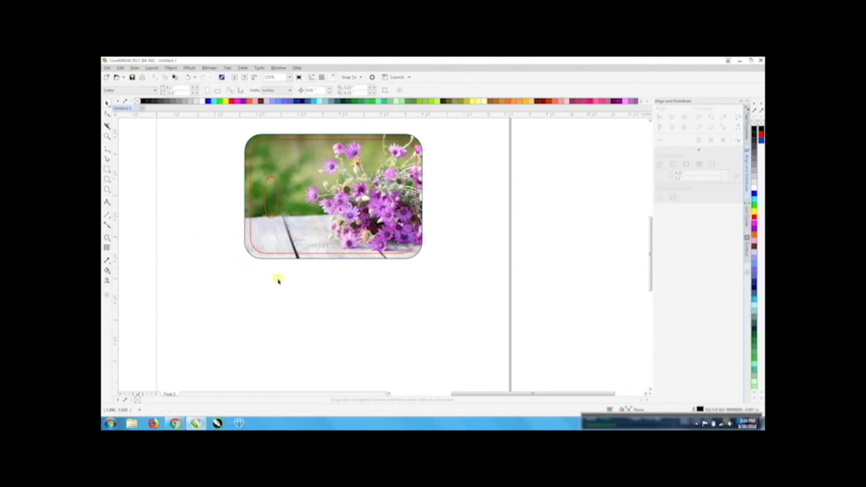
pyautogui.click(322, 258)
pyautogui.click(324, 268)
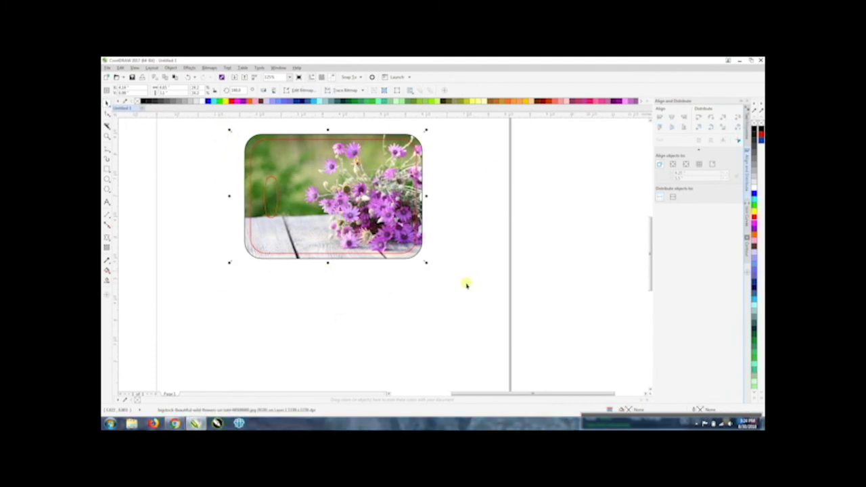
pyautogui.click(340, 299)
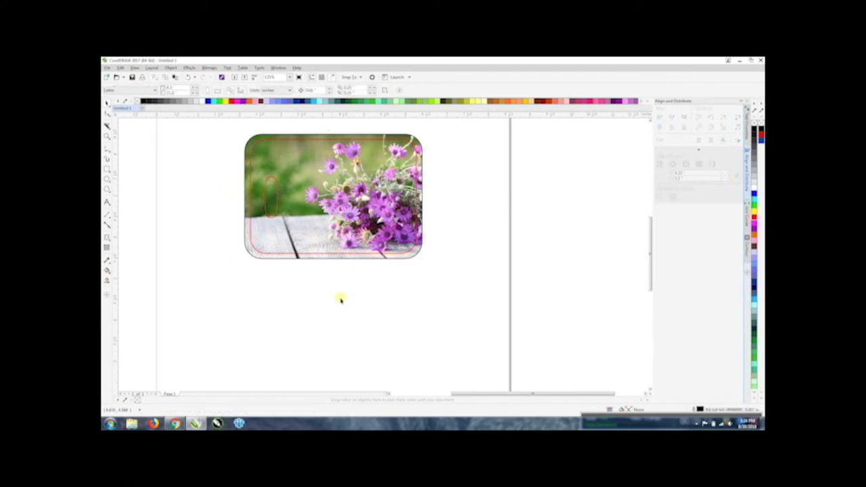
pyautogui.click(336, 257)
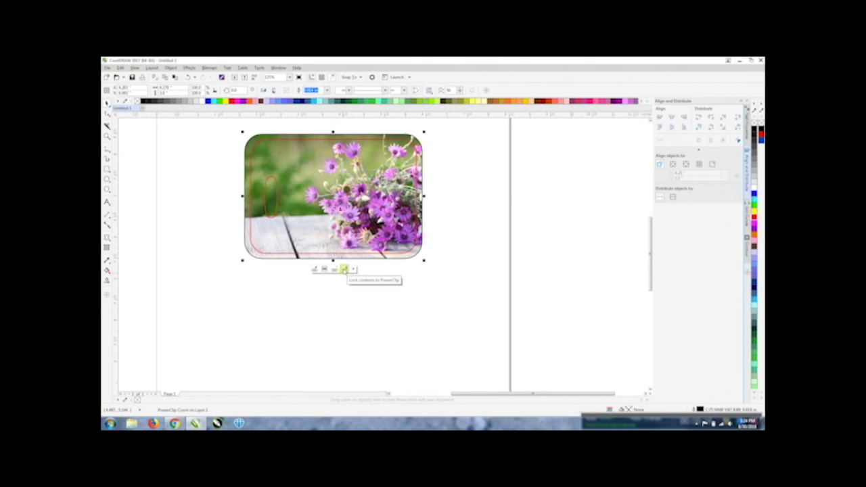
# Remove the red product outline and slot marking guide lines from the tag
pyautogui.click(321, 302)
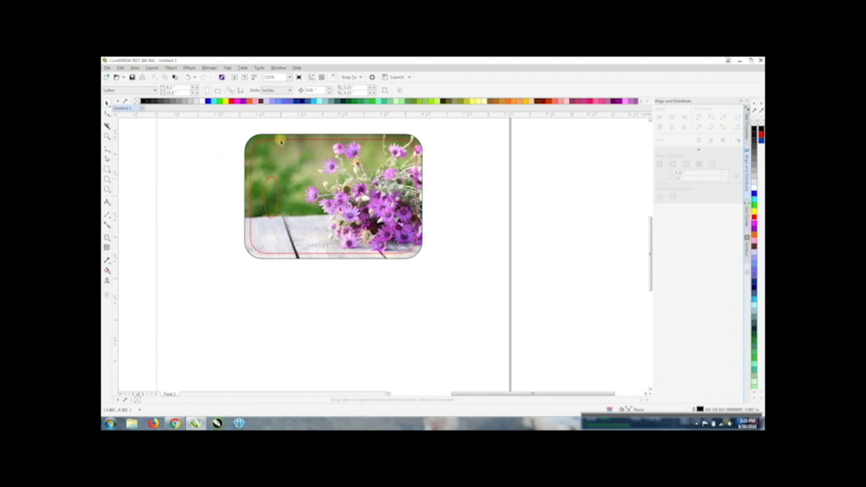
pyautogui.click(280, 141)
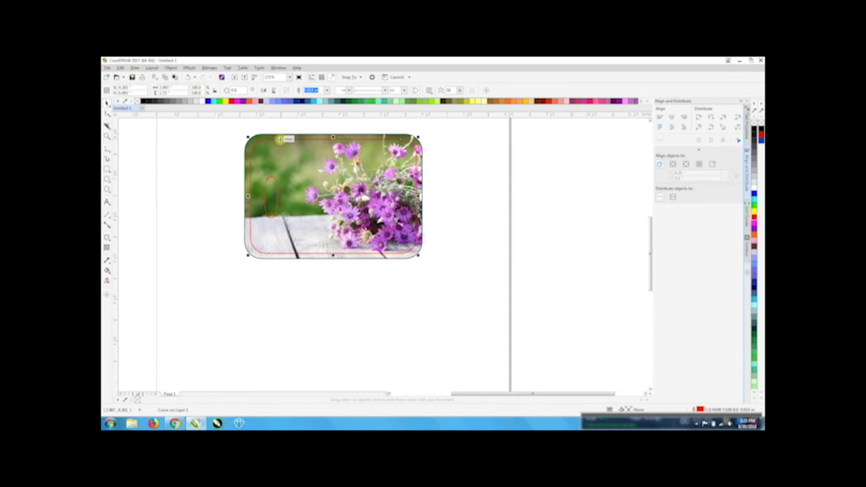
pyautogui.press('Escape')
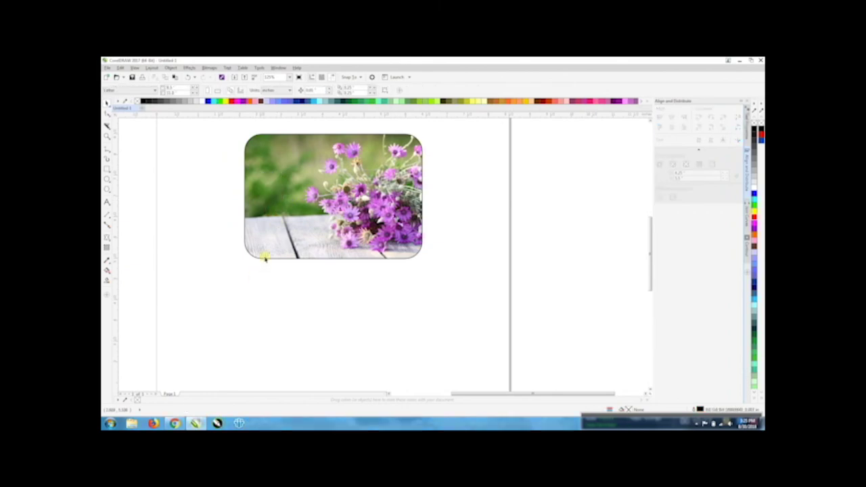
# Set the PowerClip frame's outline width to None
pyautogui.click(265, 257)
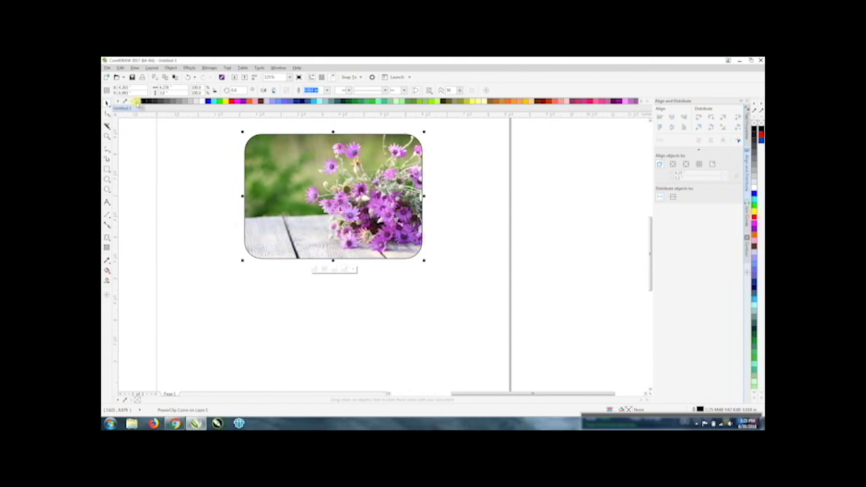
pyautogui.press('Return')
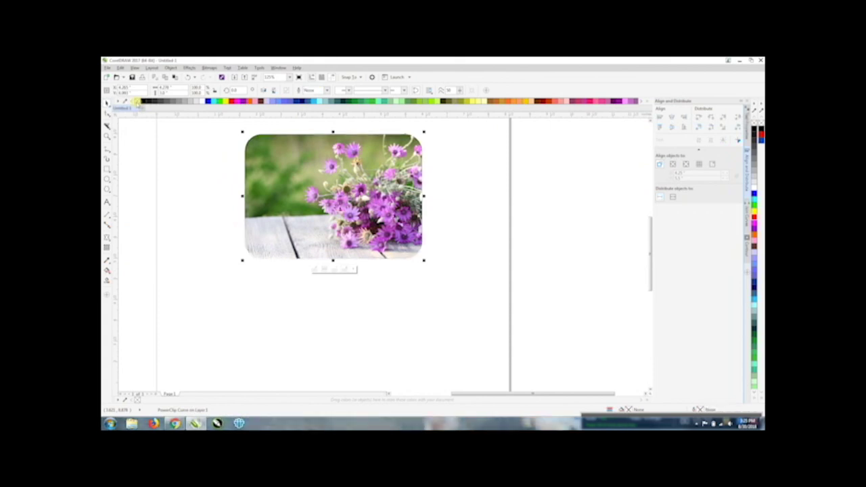
pyautogui.click(452, 240)
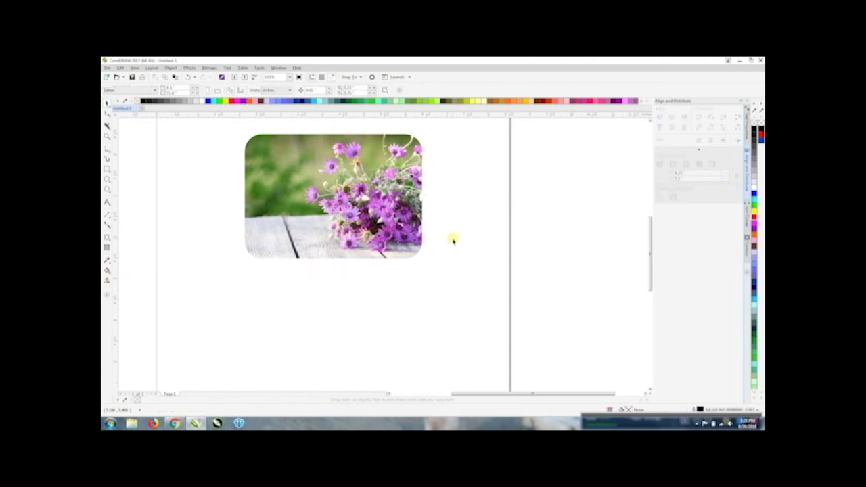